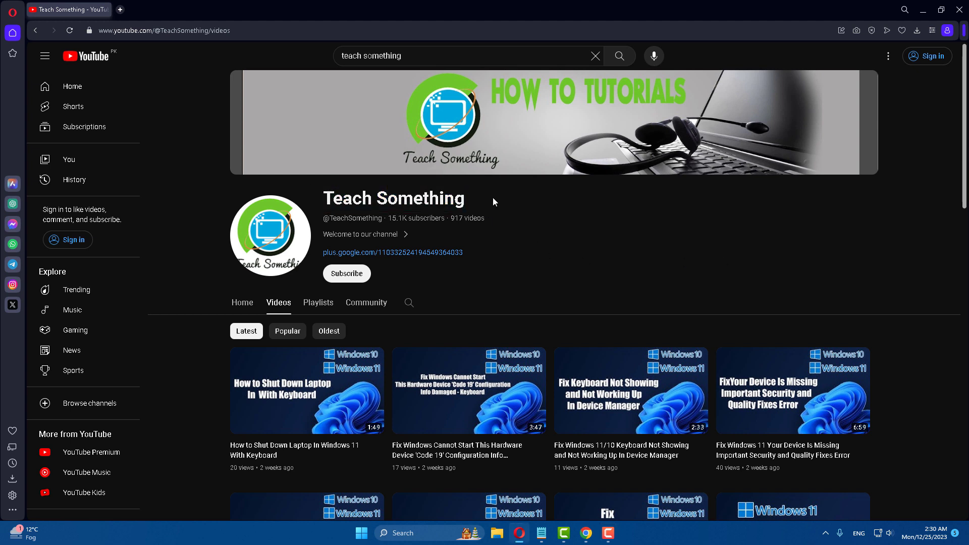
Show and dismiss the tutorial title note, then open File Explorer on This PC
{"action": "left_click", "coordinate": [542, 533]}
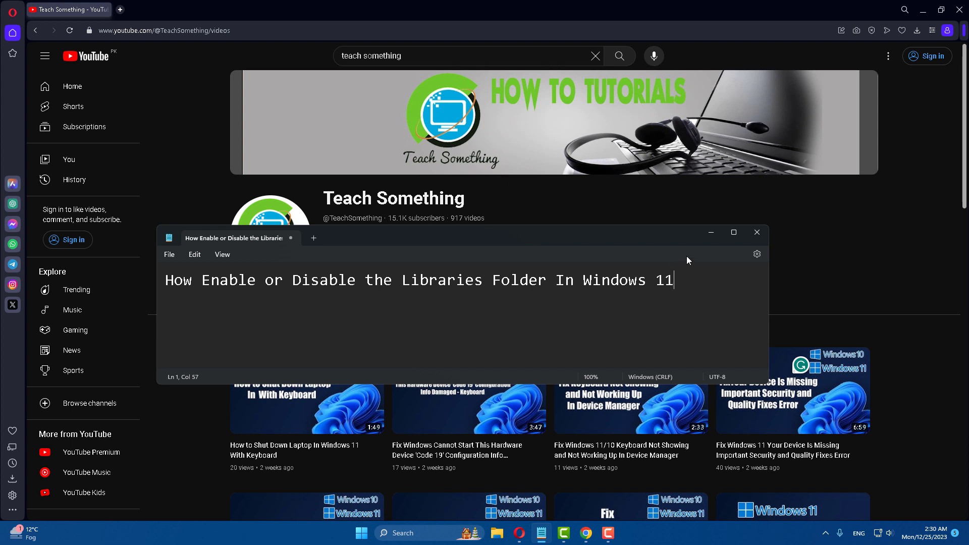
{"action": "left_click", "coordinate": [711, 233]}
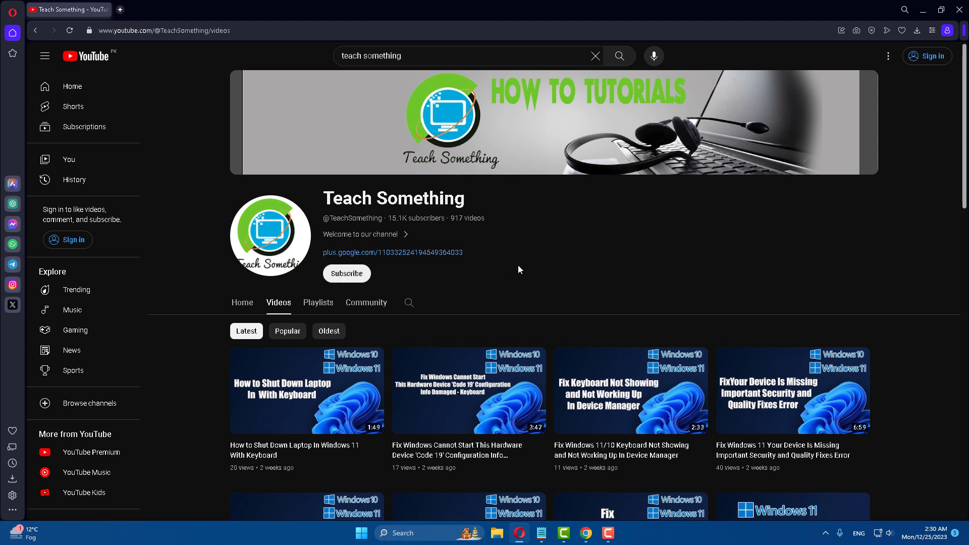
{"action": "left_click", "coordinate": [497, 533]}
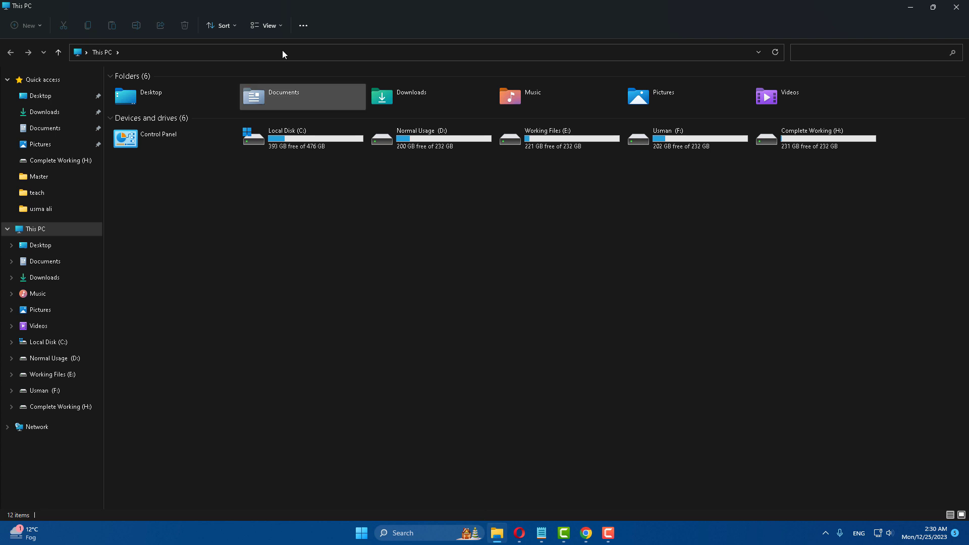
Turn on Show libraries in Folder Options View settings, then open the Libraries folder
{"action": "left_click", "coordinate": [304, 28]}
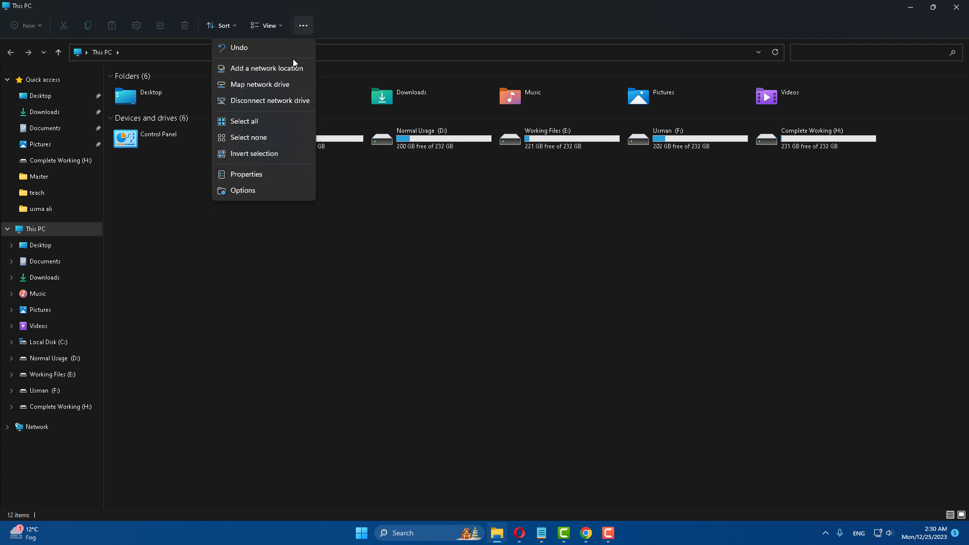
{"action": "left_click", "coordinate": [245, 192]}
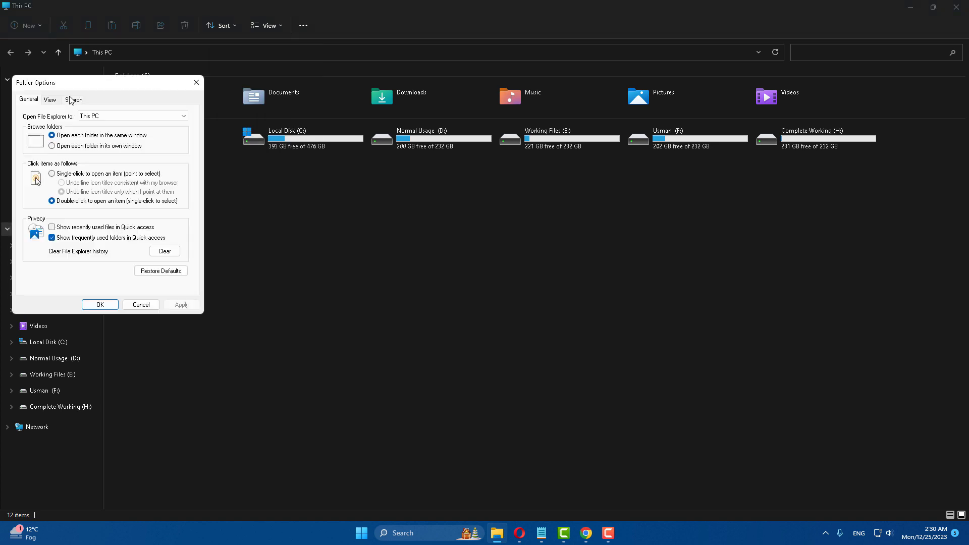
{"action": "left_click_drag", "start_coordinate": [109, 83], "coordinate": [390, 129]}
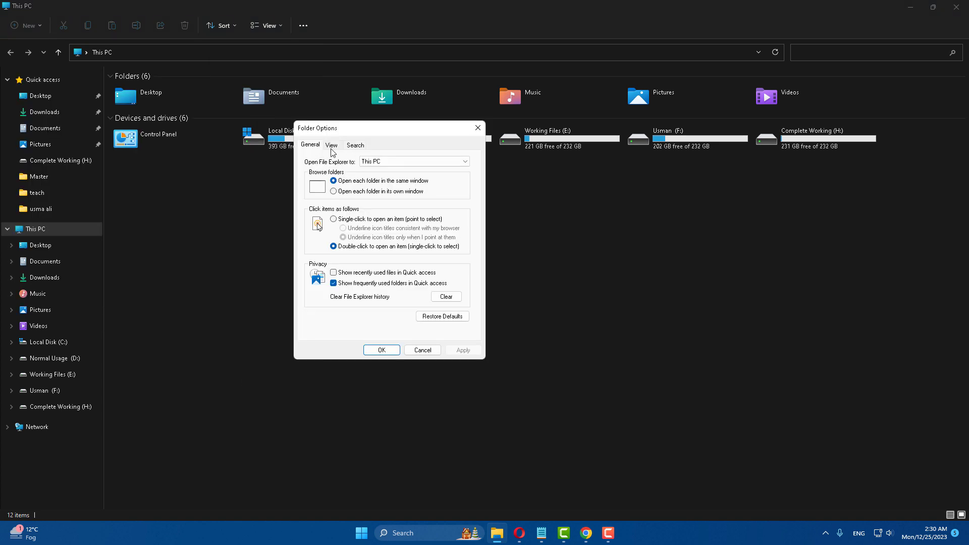
{"action": "left_click", "coordinate": [331, 146]}
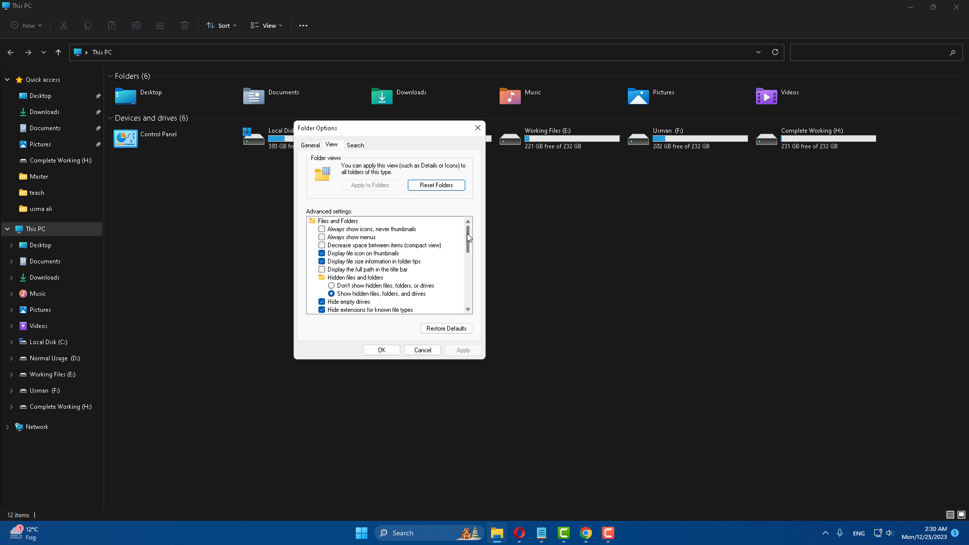
{"action": "left_click_drag", "start_coordinate": [468, 233], "coordinate": [470, 296]}
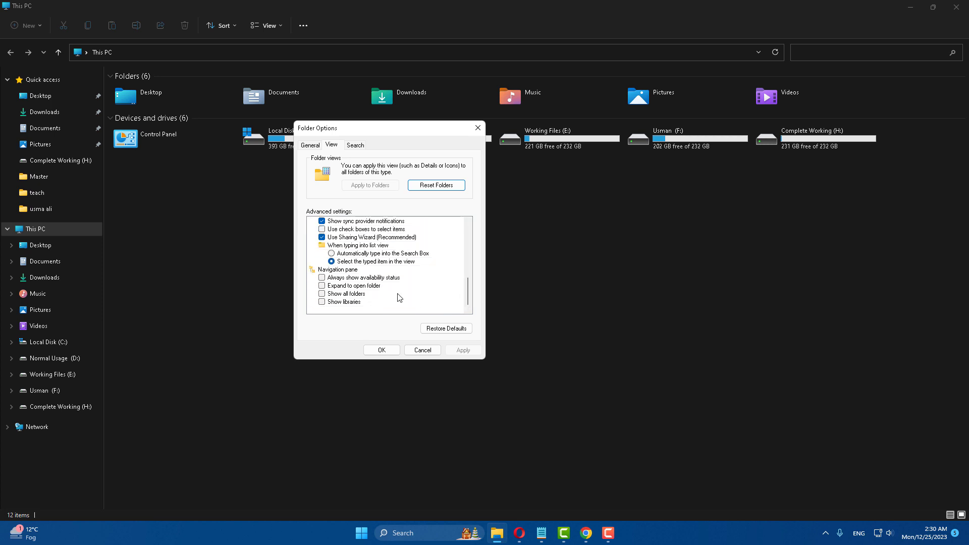
{"action": "left_click", "coordinate": [323, 302]}
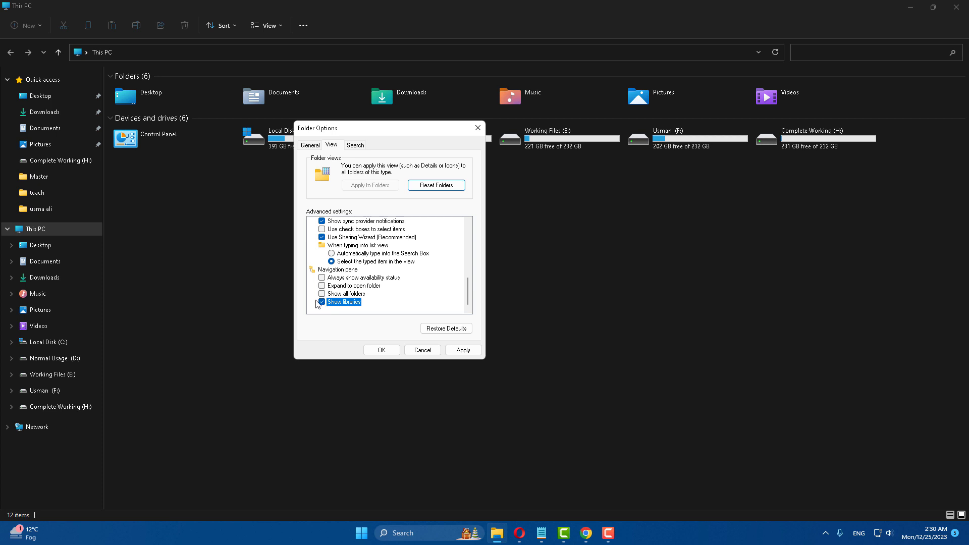
{"action": "left_click", "coordinate": [463, 350]}
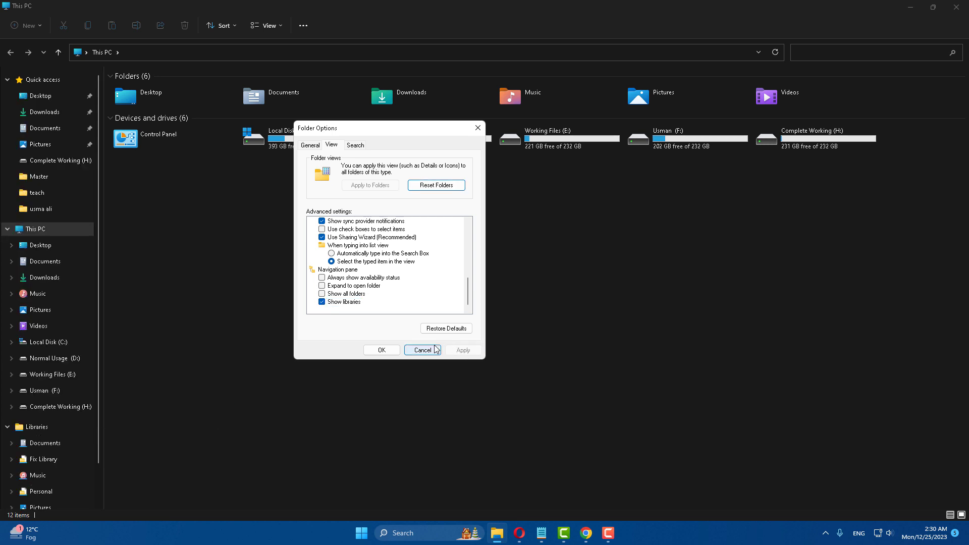
{"action": "left_click", "coordinate": [382, 350]}
{"action": "left_click", "coordinate": [37, 427]}
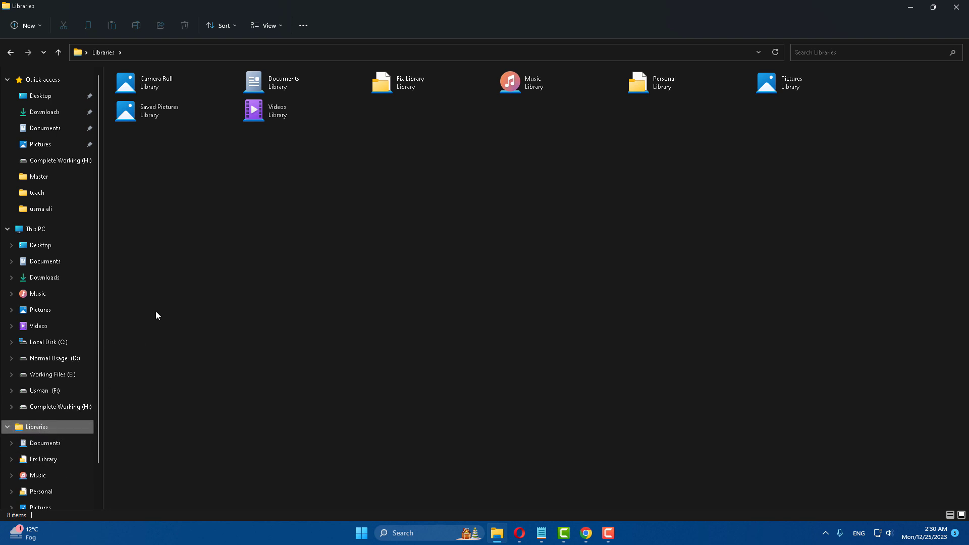
Uncheck Show libraries in the Folder Options View tab and apply the change
{"action": "left_click", "coordinate": [303, 25]}
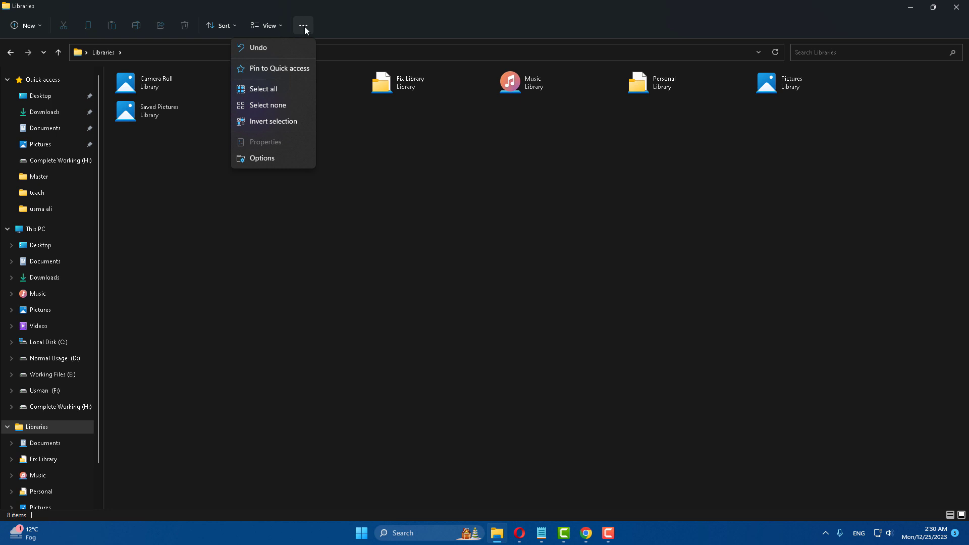
{"action": "left_click", "coordinate": [262, 157]}
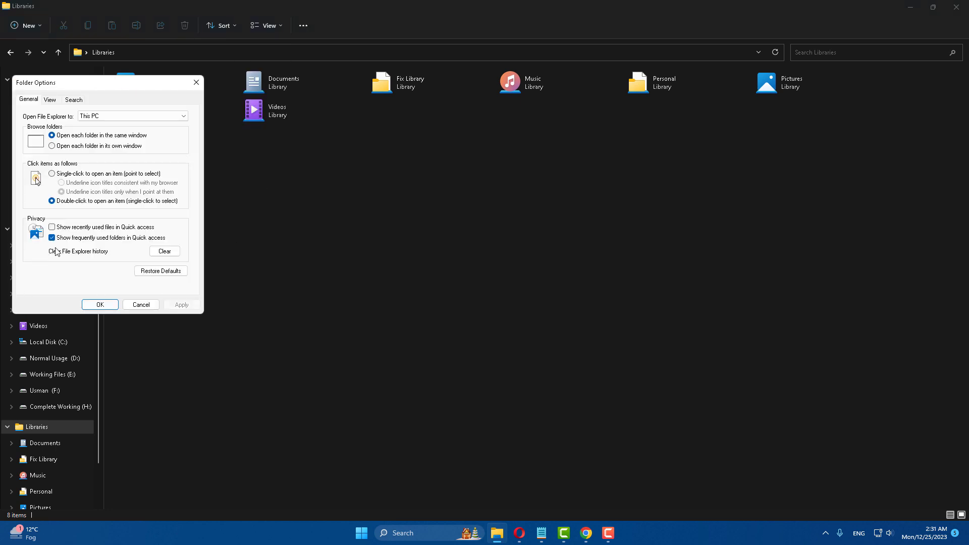
{"action": "left_click", "coordinate": [50, 99]}
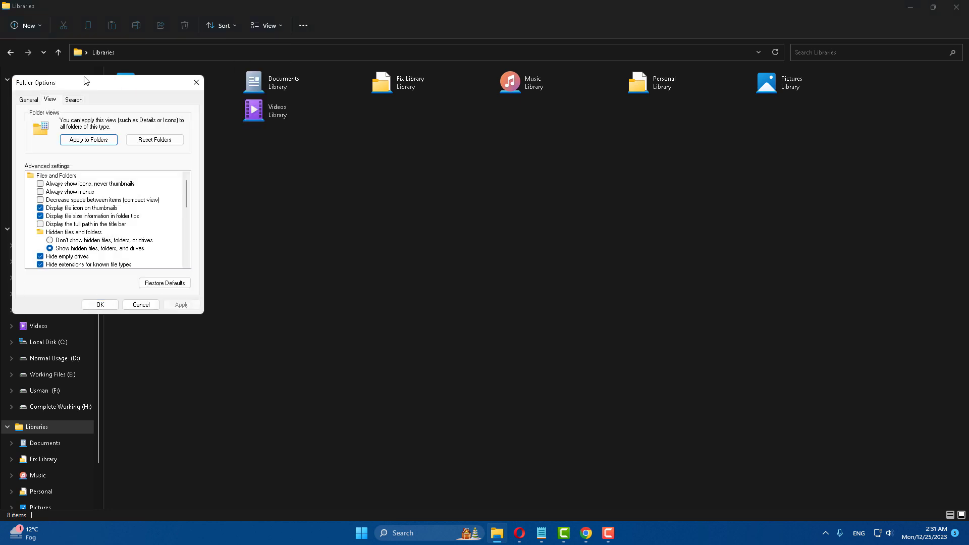
{"action": "left_click_drag", "start_coordinate": [86, 82], "coordinate": [303, 124]}
{"action": "left_click_drag", "start_coordinate": [406, 231], "coordinate": [406, 304]}
{"action": "left_click", "coordinate": [281, 299]}
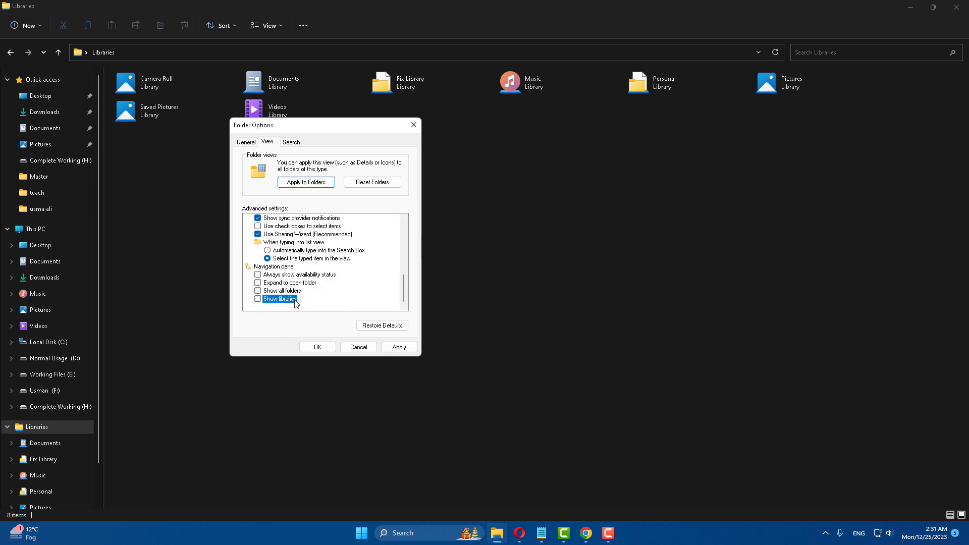
{"action": "left_click", "coordinate": [398, 348]}
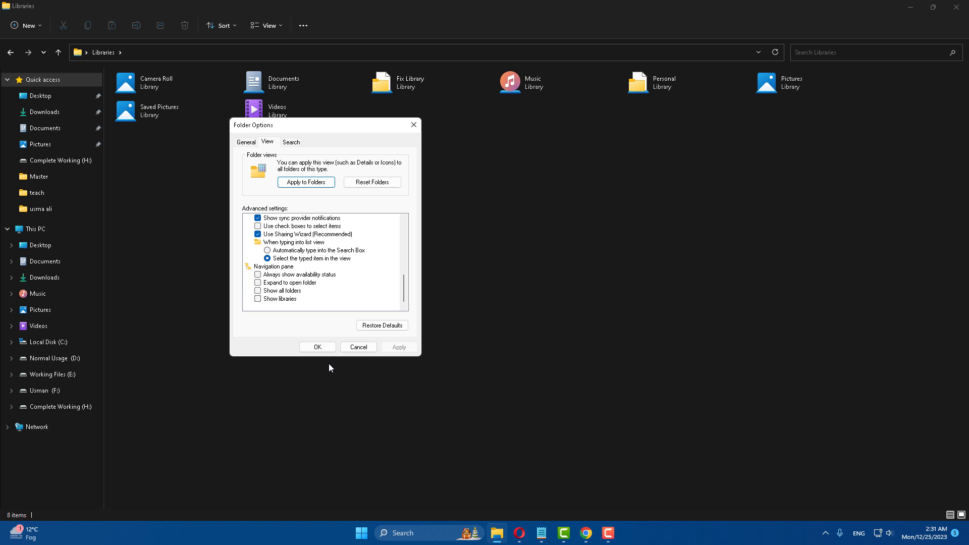
{"action": "left_click", "coordinate": [318, 347]}
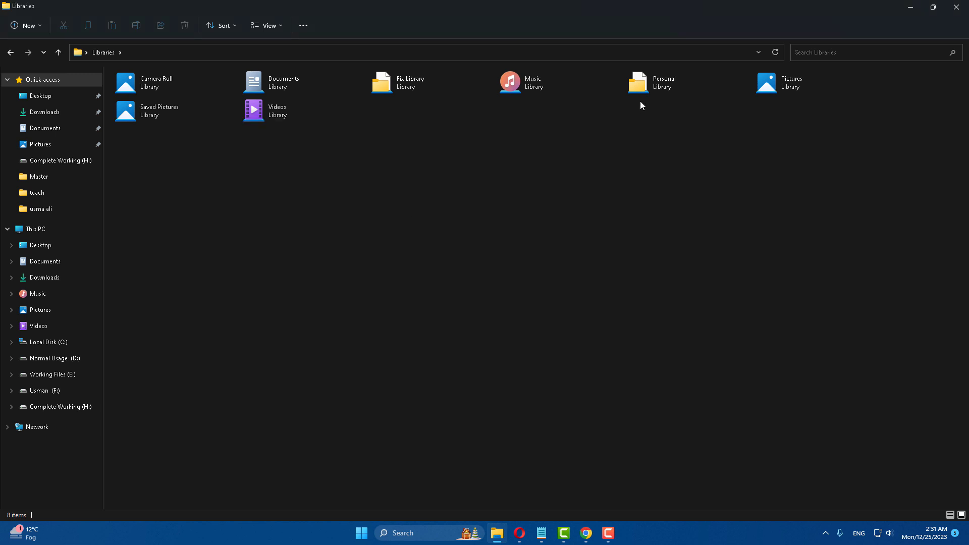
Close the File Explorer Libraries window to return to YouTube
{"action": "left_click", "coordinate": [957, 7]}
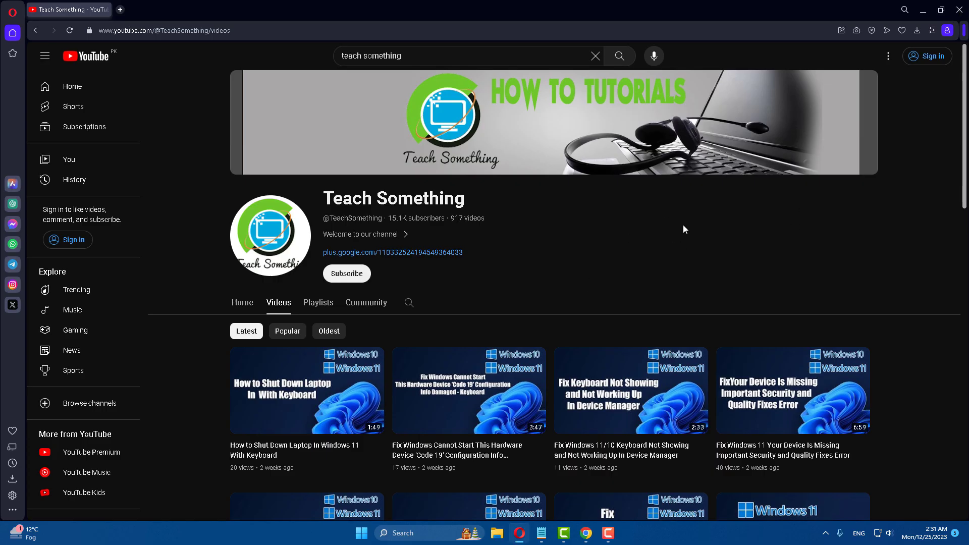